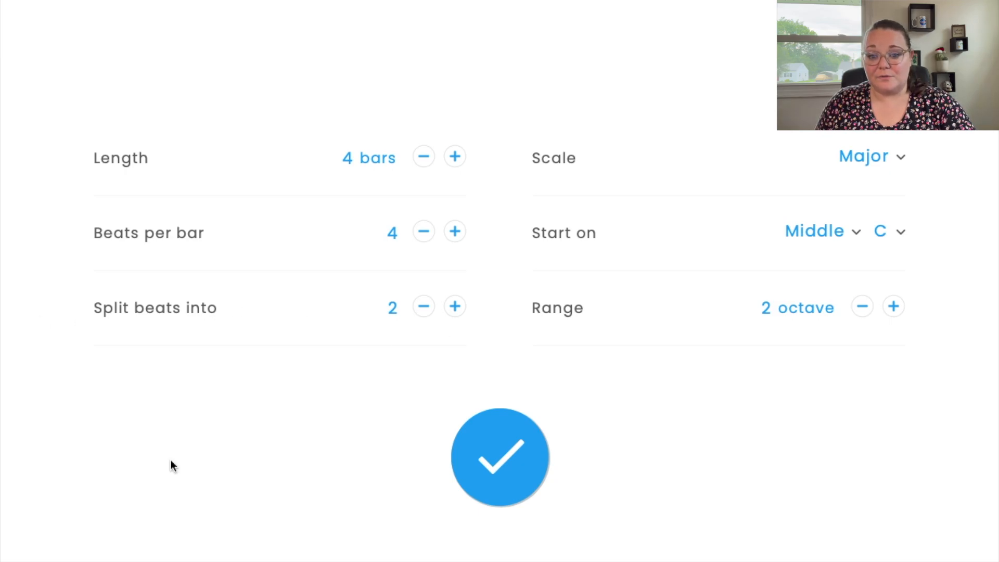
# Set the song's beats to be split into 4
pyautogui.click(424, 308)
pyautogui.click(454, 311)
pyautogui.click(454, 311)
pyautogui.click(453, 311)
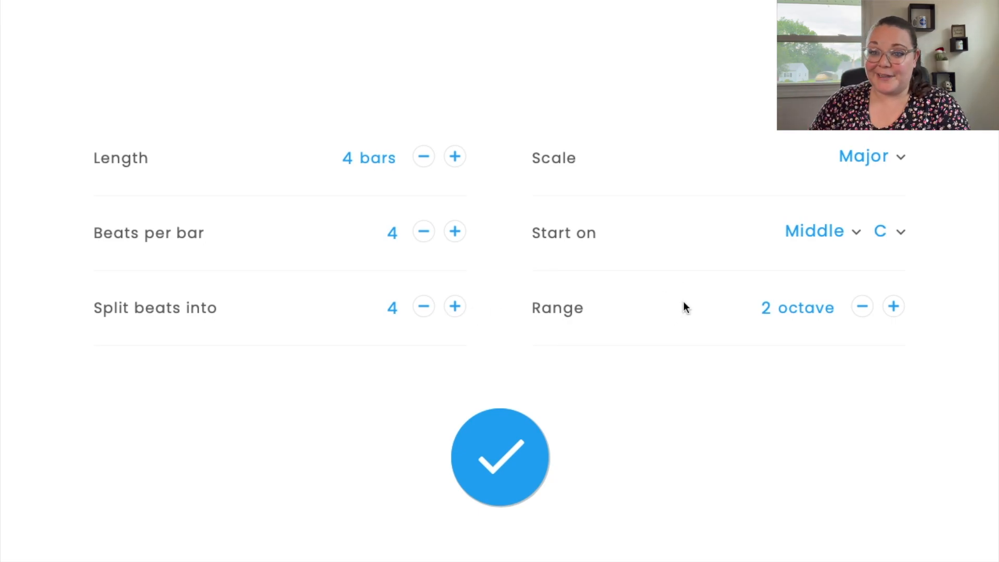
# Set the starting note to D and the range to 3 octaves, and apply the song settings
pyautogui.click(881, 232)
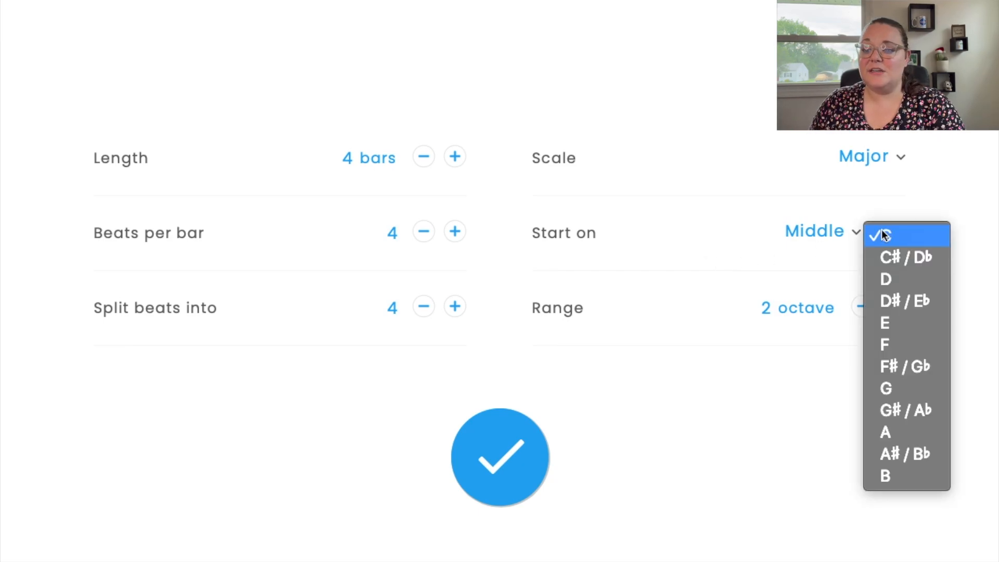
pyautogui.click(885, 279)
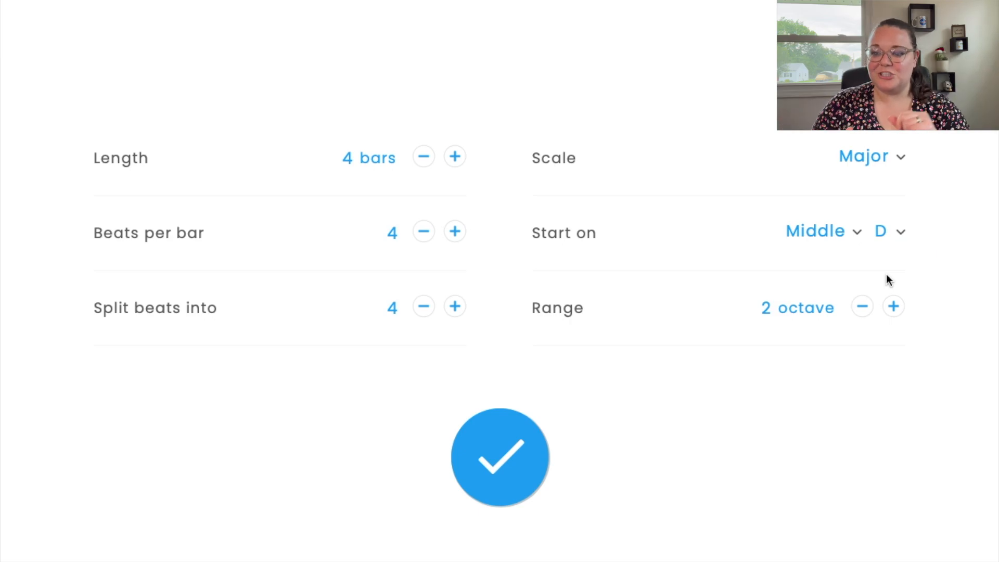
pyautogui.click(893, 306)
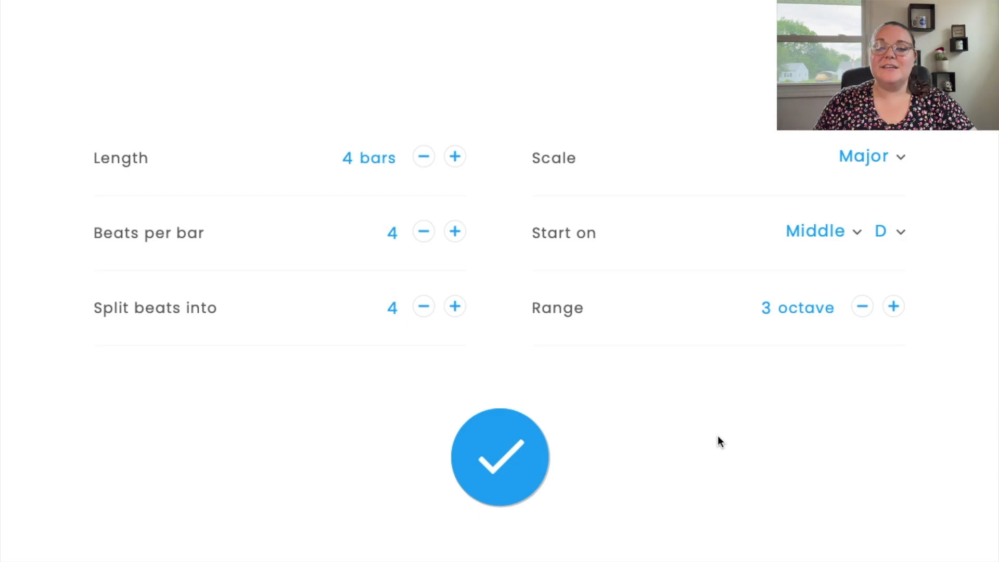
pyautogui.click(503, 455)
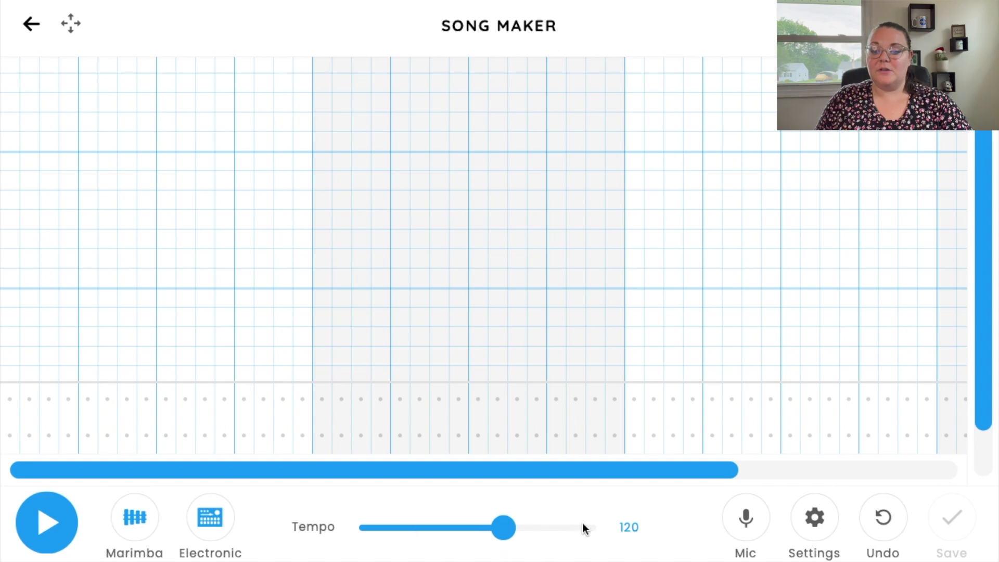
# Set the tempo to 96 and change the melody instrument from Marimba to Piano
pyautogui.click(639, 527)
pyautogui.press('BackSpace')
pyautogui.press('BackSpace')
pyautogui.press('BackSpace')
pyautogui.write('96')
pyautogui.press('Return')
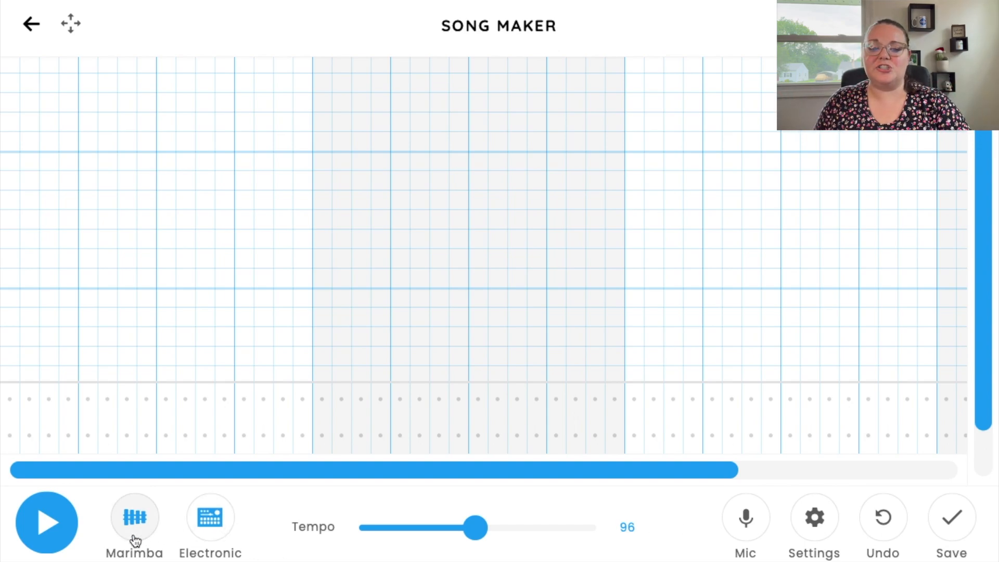
pyautogui.click(135, 518)
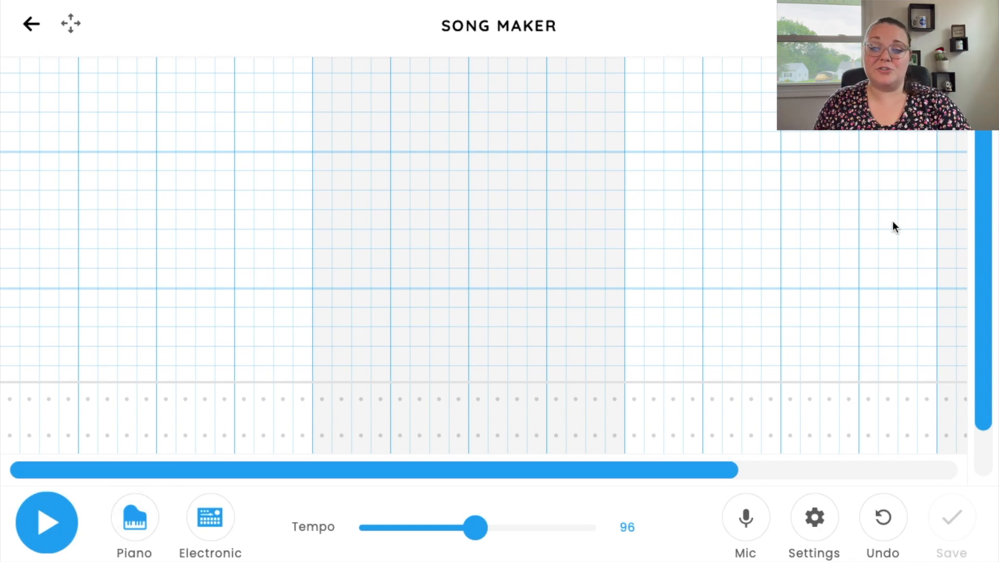
# Place low-octave bass notes on beat 1 of bars 1 and 2, and on beats 1 and 4 of bars 3 and 4
pyautogui.moveTo(977, 215); pyautogui.dragTo(970, 311)
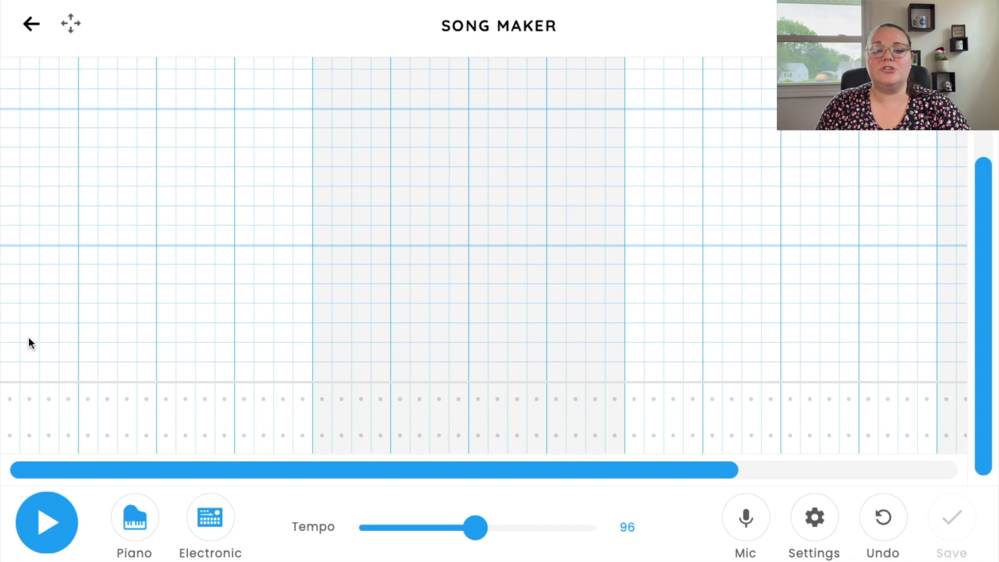
pyautogui.click(9, 314)
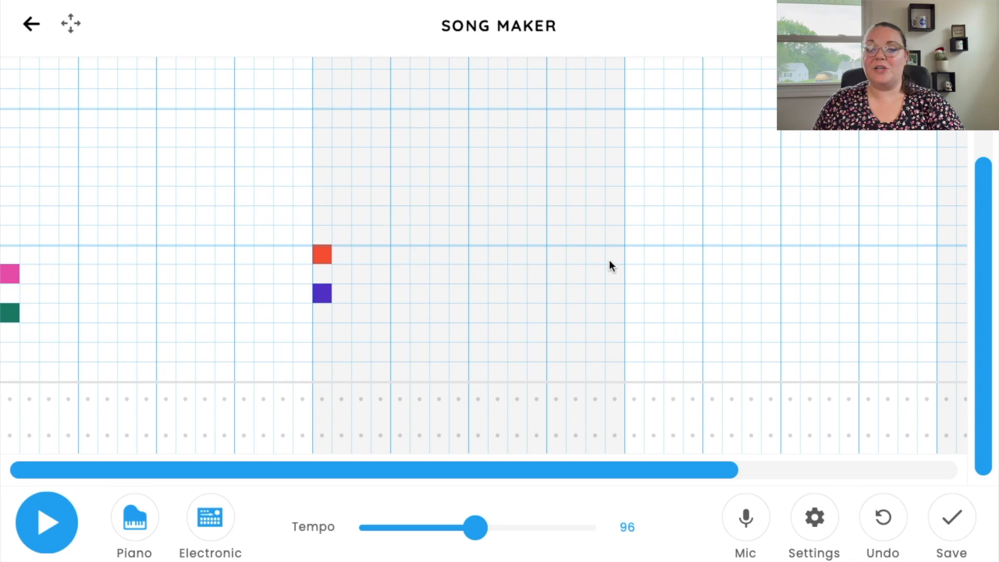
pyautogui.moveTo(489, 475); pyautogui.dragTo(724, 482)
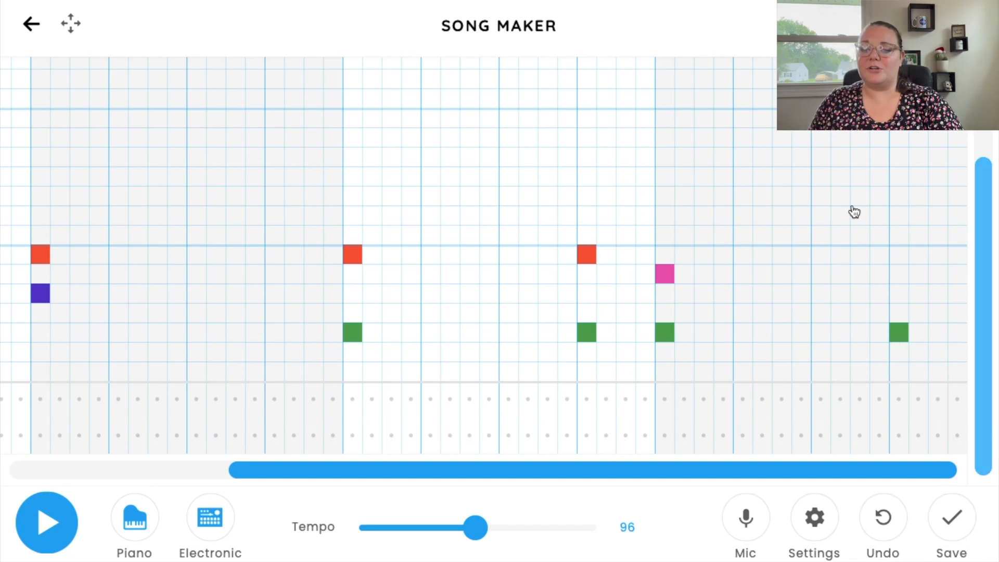
# Fill bar 1 in the middle octave with a dark green note and alternating pink and orange notes, and play it back
pyautogui.moveTo(702, 469); pyautogui.dragTo(203, 470)
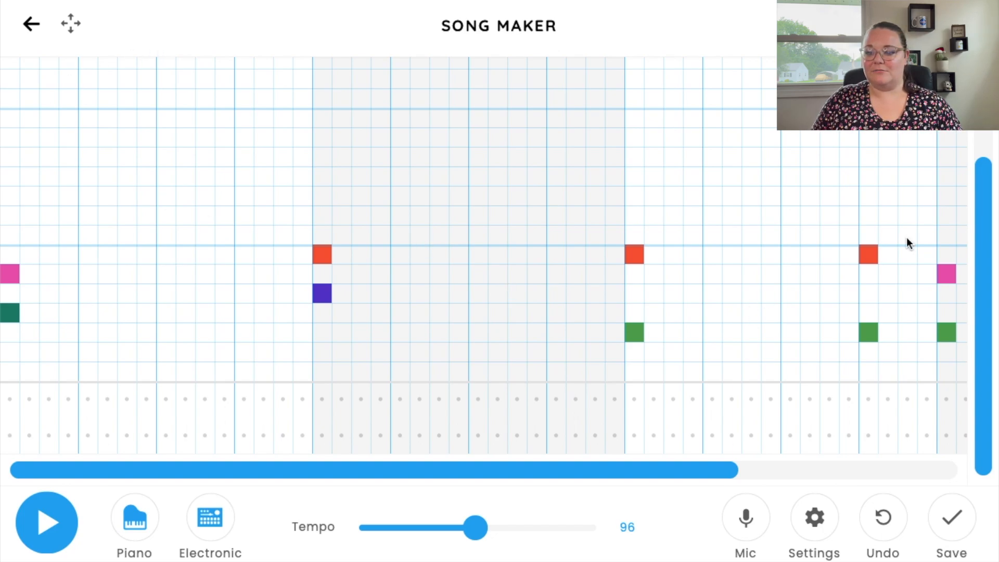
pyautogui.moveTo(980, 259); pyautogui.dragTo(978, 169)
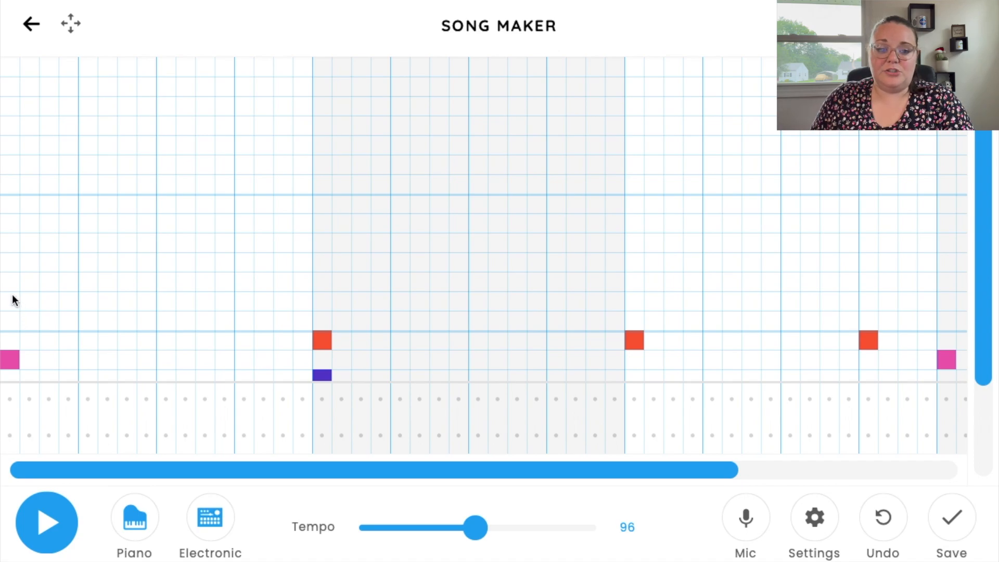
pyautogui.click(9, 267)
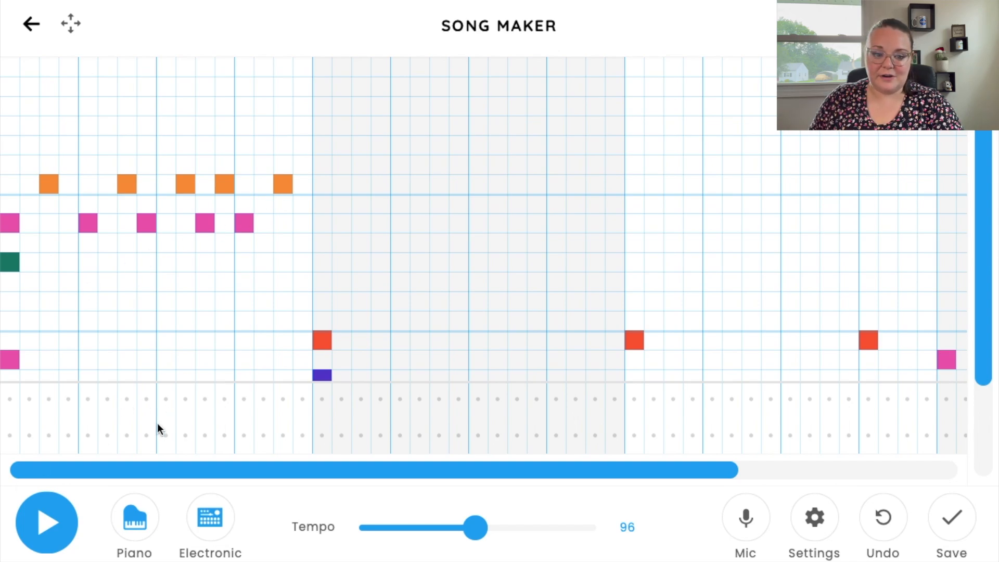
pyautogui.click(49, 499)
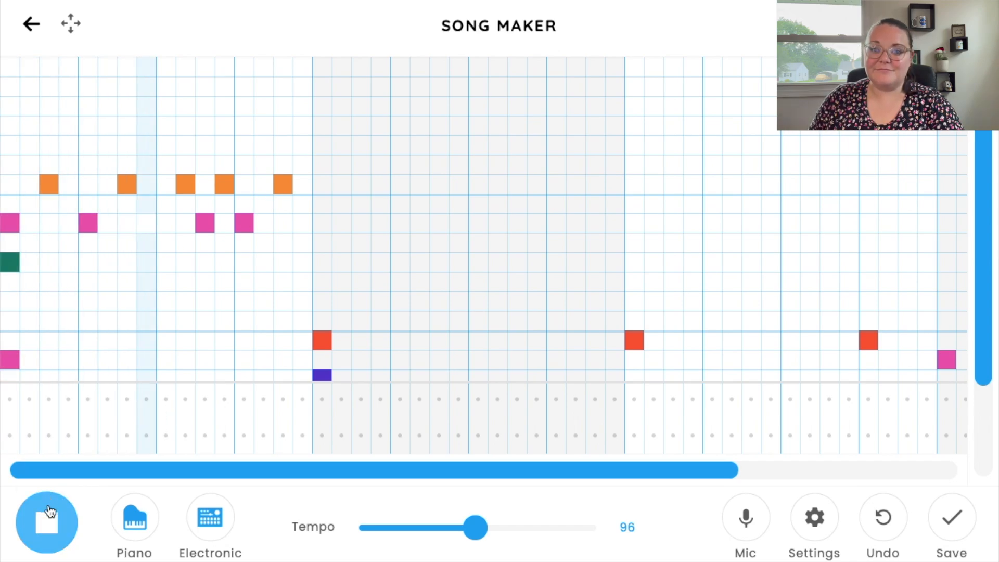
pyautogui.click(47, 540)
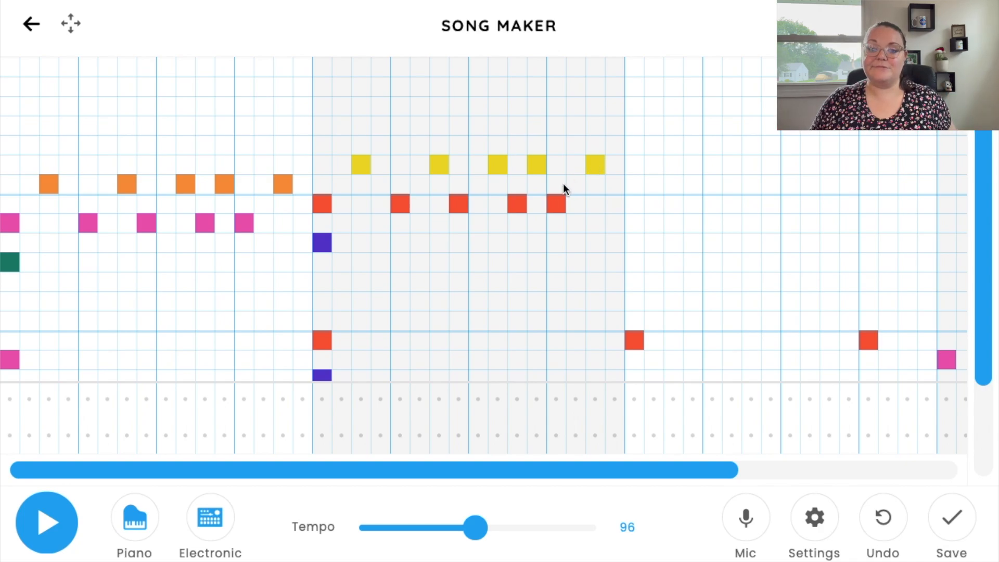
# Fill bar 2 in the middle octave with a purple note and alternating red and yellow notes, and play both bars
pyautogui.click(63, 504)
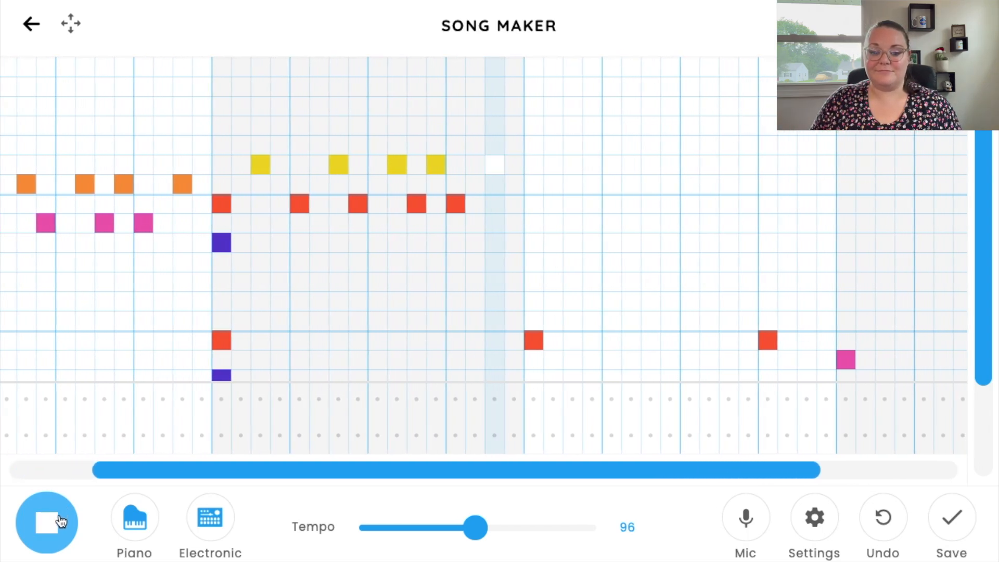
pyautogui.click(61, 521)
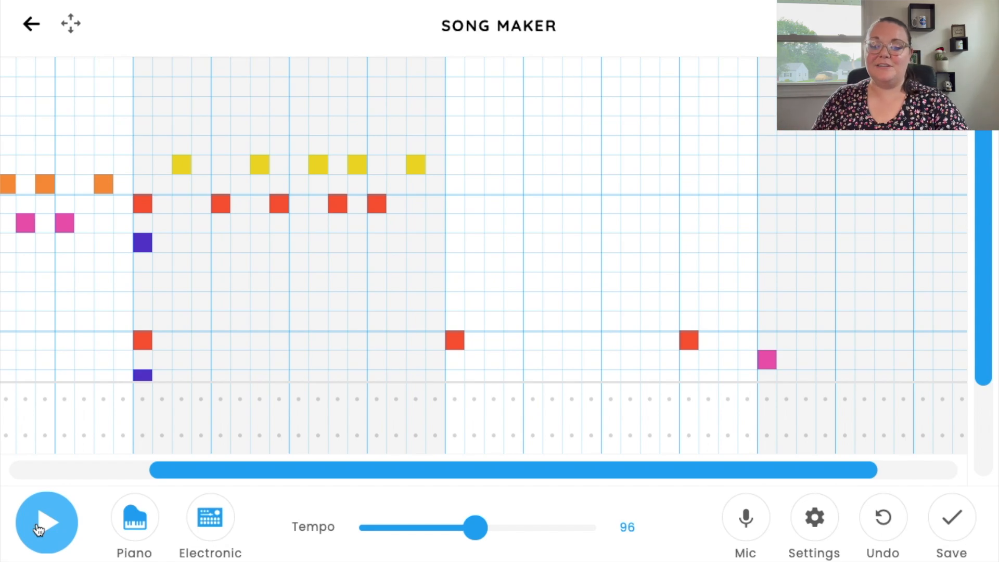
# Complete the upper notes in bars 3 and 4, ending with a pink note and a lower orange note on bar 4's last beat
pyautogui.moveTo(566, 472); pyautogui.dragTo(664, 468)
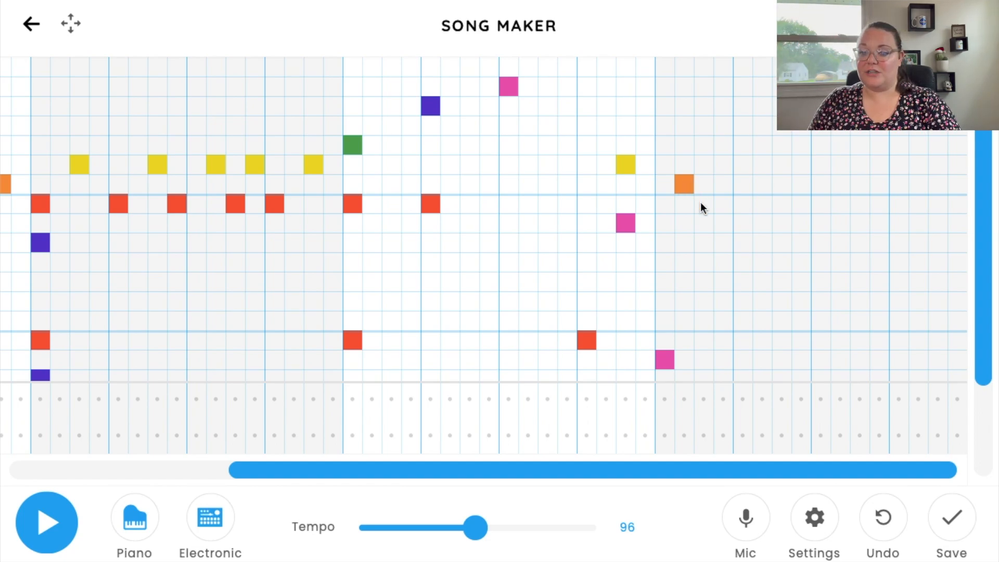
pyautogui.click(701, 218)
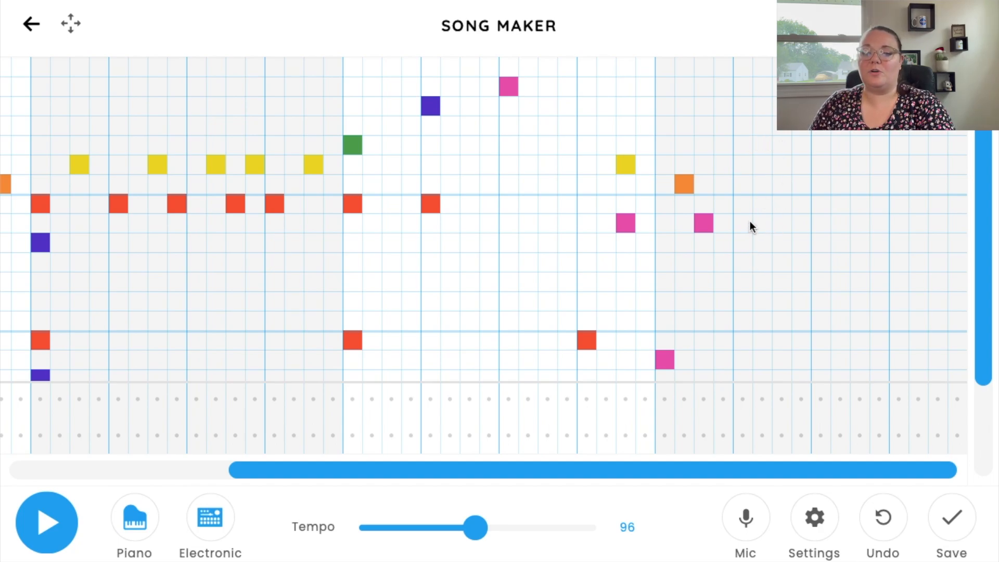
pyautogui.click(782, 221)
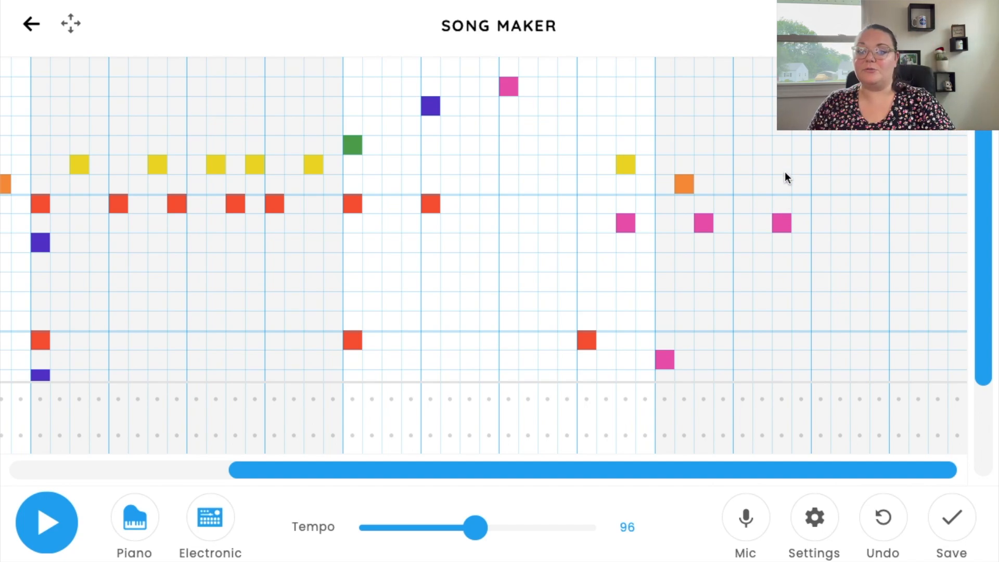
pyautogui.click(783, 151)
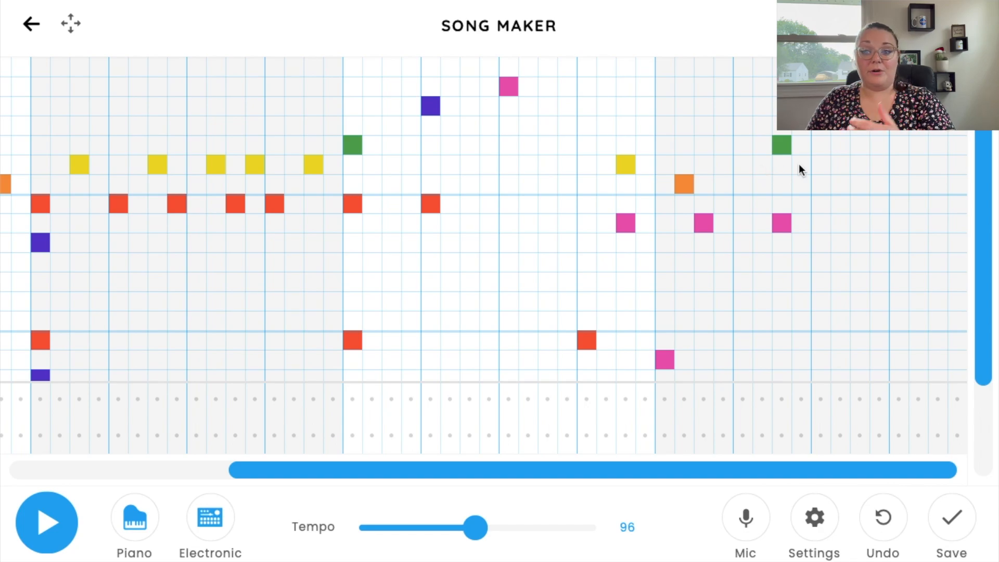
pyautogui.click(821, 187)
pyautogui.click(836, 166)
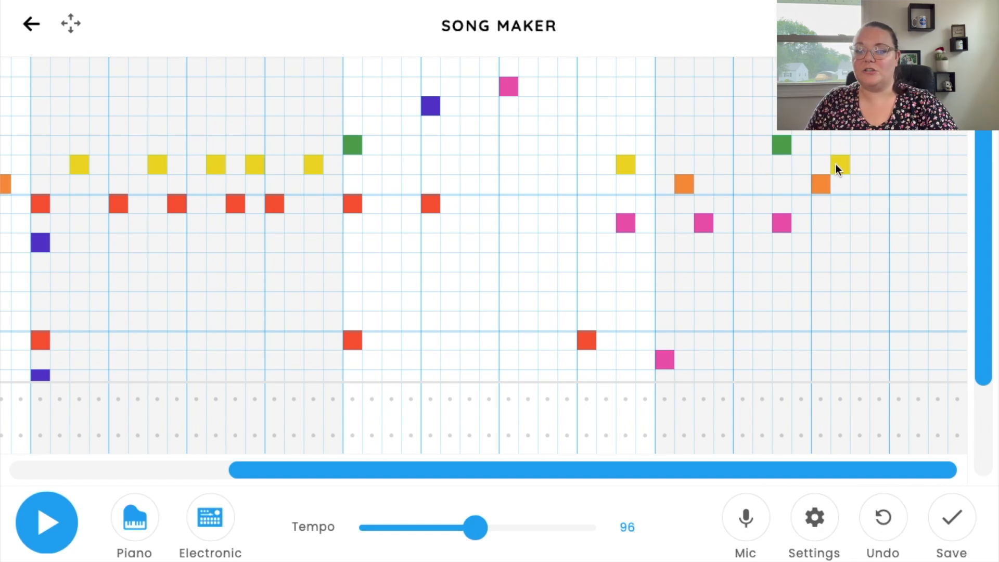
pyautogui.click(859, 142)
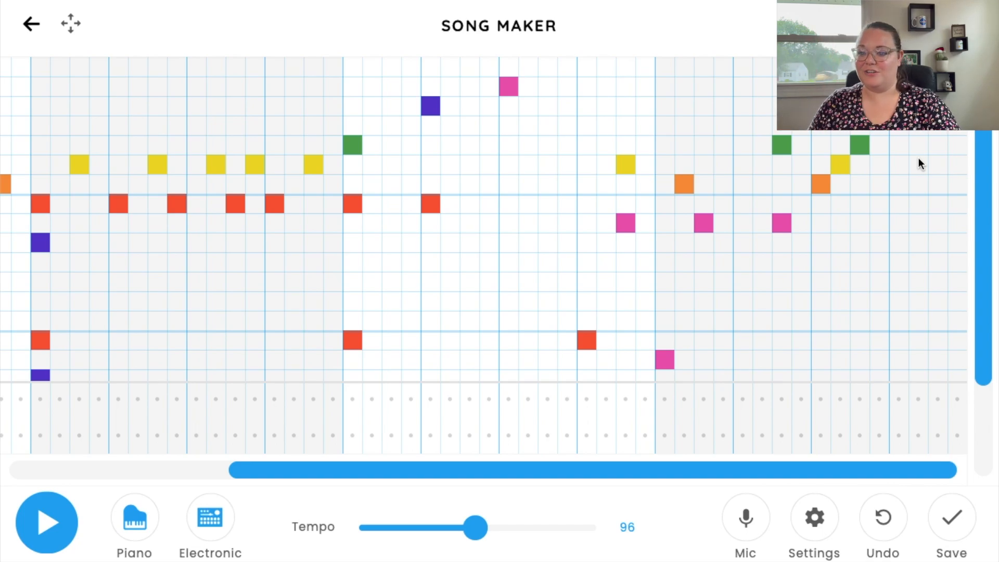
pyautogui.click(904, 219)
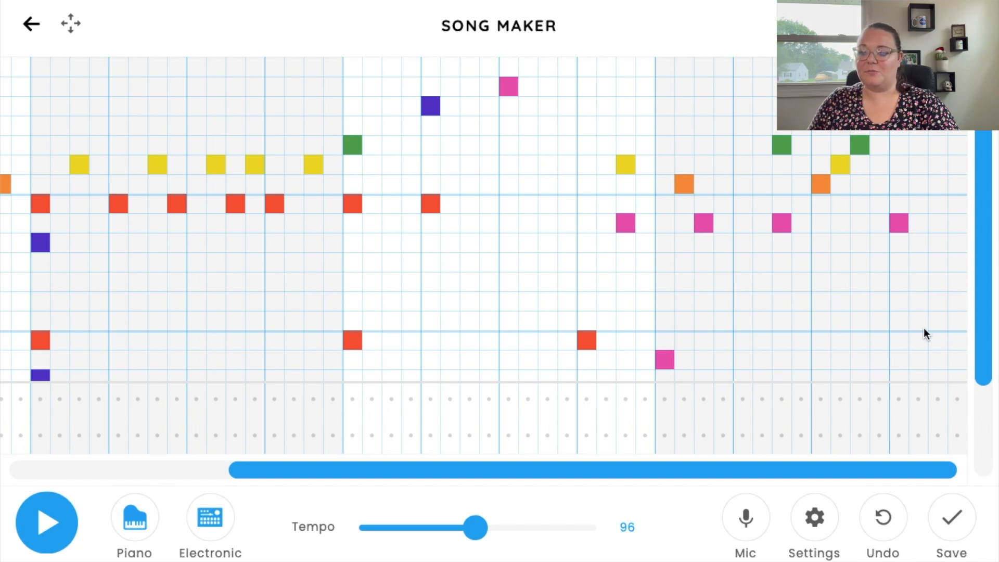
pyautogui.click(903, 321)
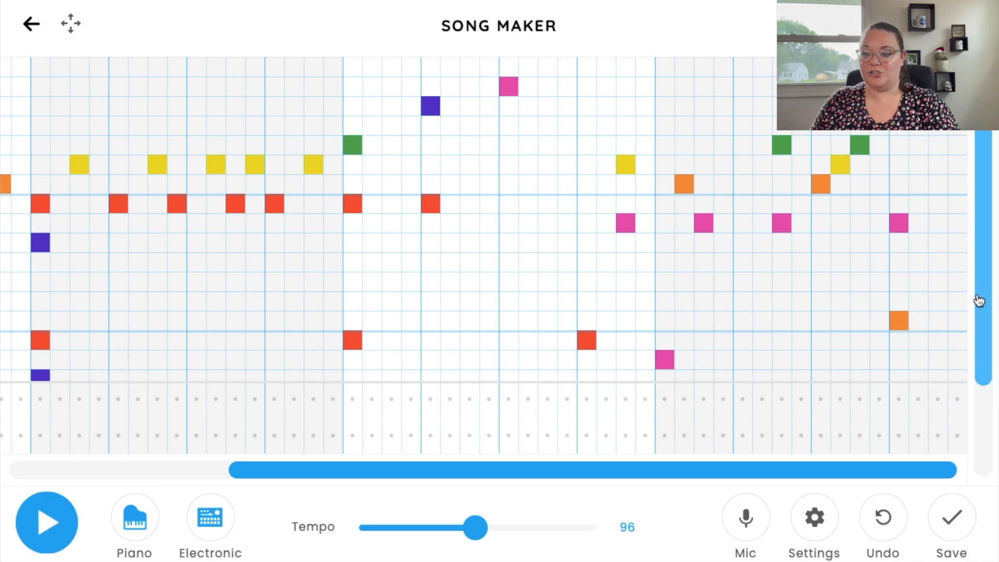
# Check the bass notes under the final chord and play the whole song from the beginning
pyautogui.scroll(-2, 978, 301)
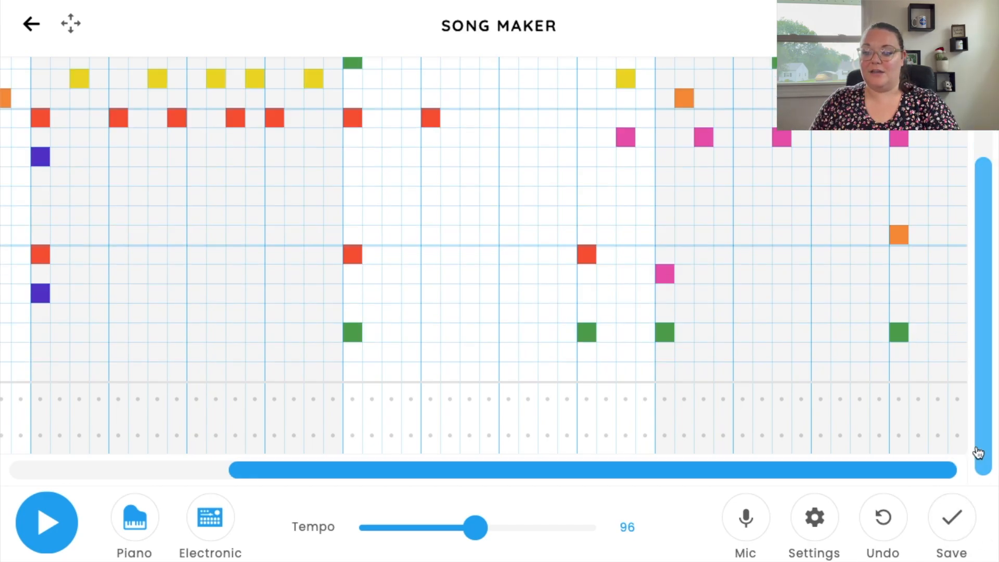
pyautogui.scroll(2, 975, 454)
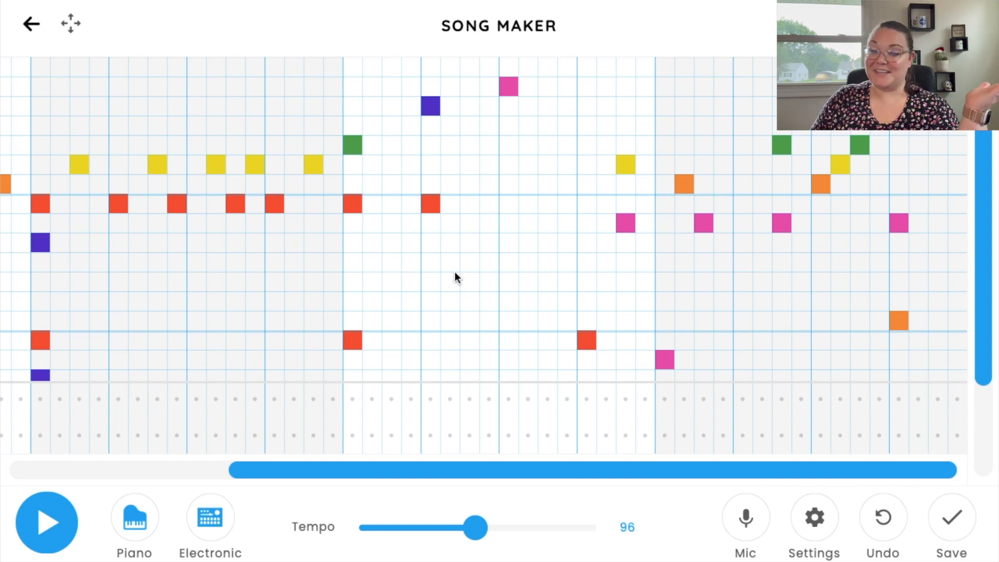
pyautogui.click(72, 534)
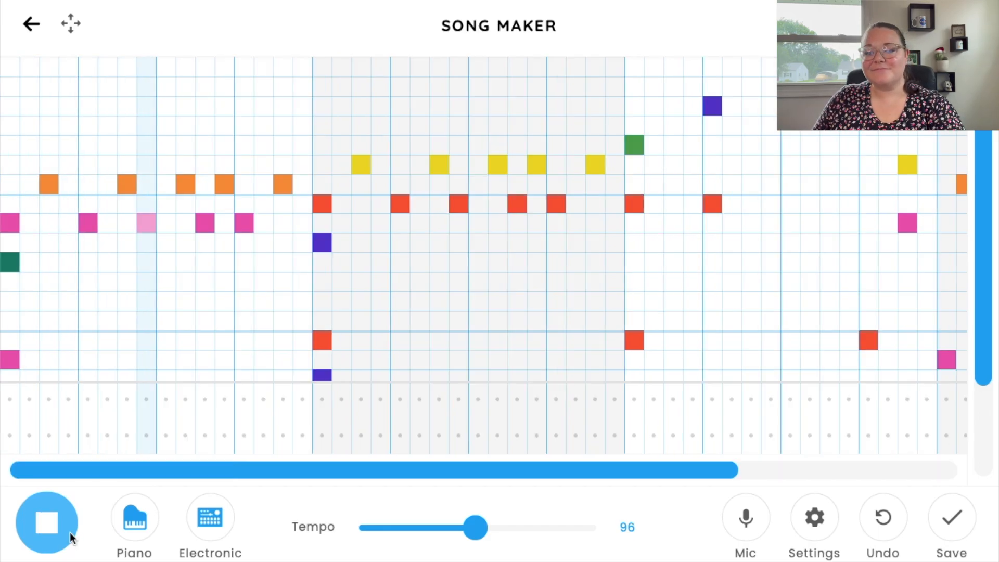